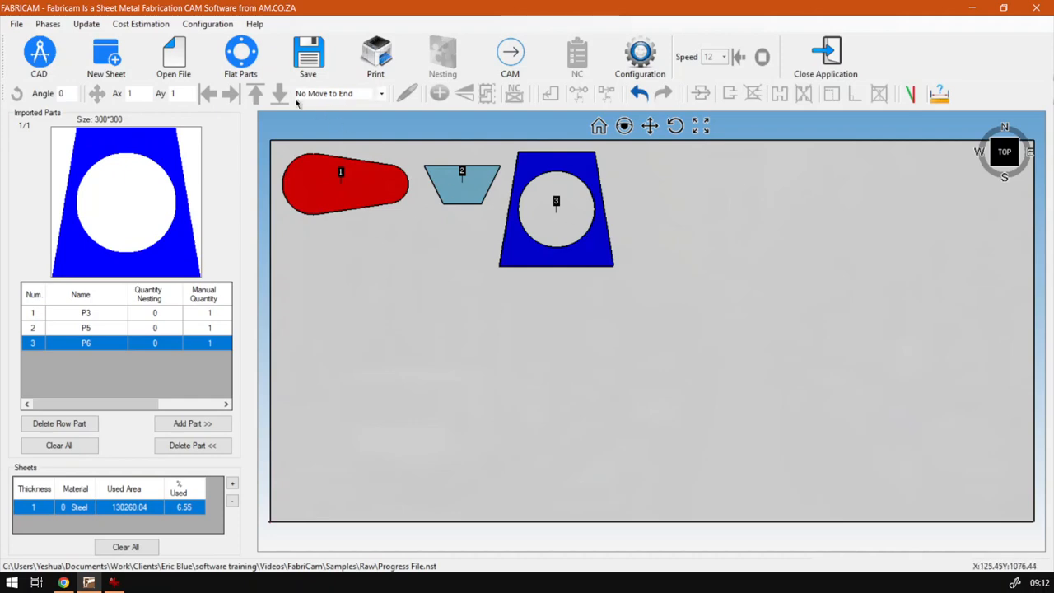
# Start a new P7 flat part with A 300, B 50, R 150 and V 200 mm
pyautogui.click(244, 68)
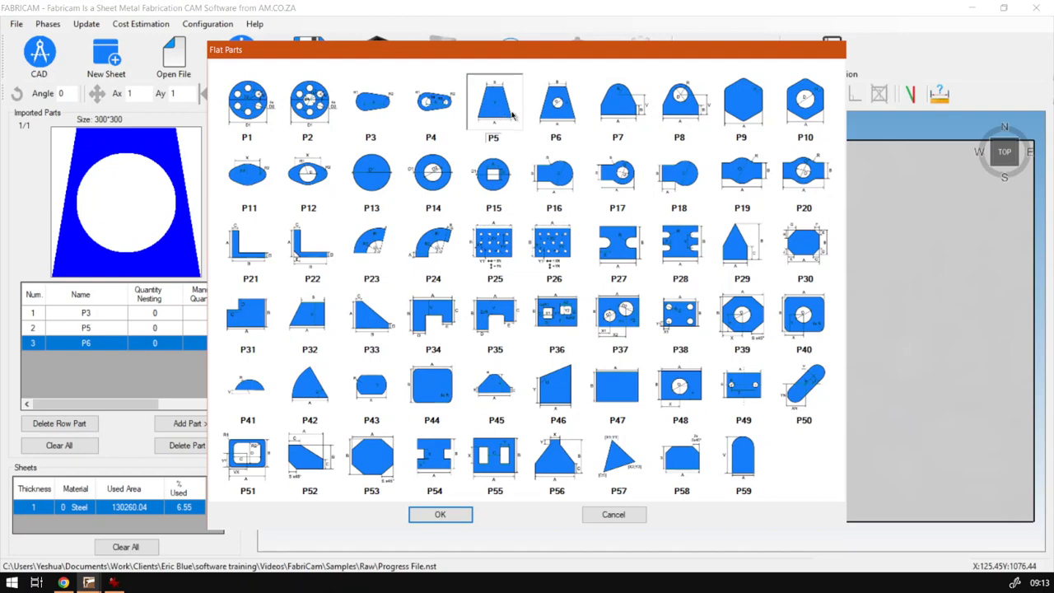
pyautogui.doubleClick(626, 110)
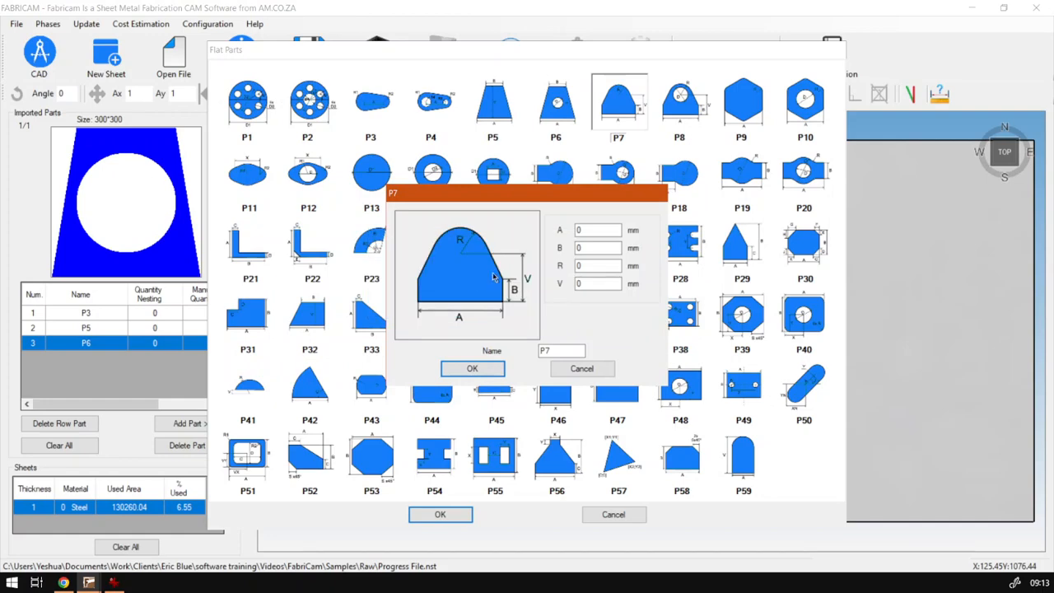
pyautogui.doubleClick(595, 231)
pyautogui.click(590, 250)
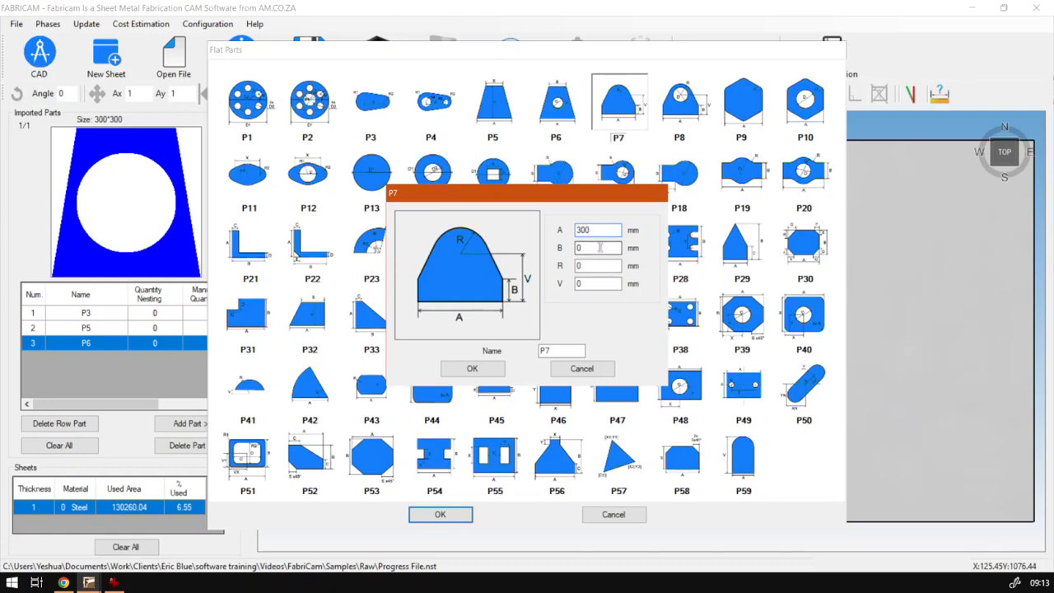
pyautogui.moveTo(600, 247); pyautogui.dragTo(570, 248)
pyautogui.moveTo(611, 265); pyautogui.dragTo(580, 266)
pyautogui.write('15')
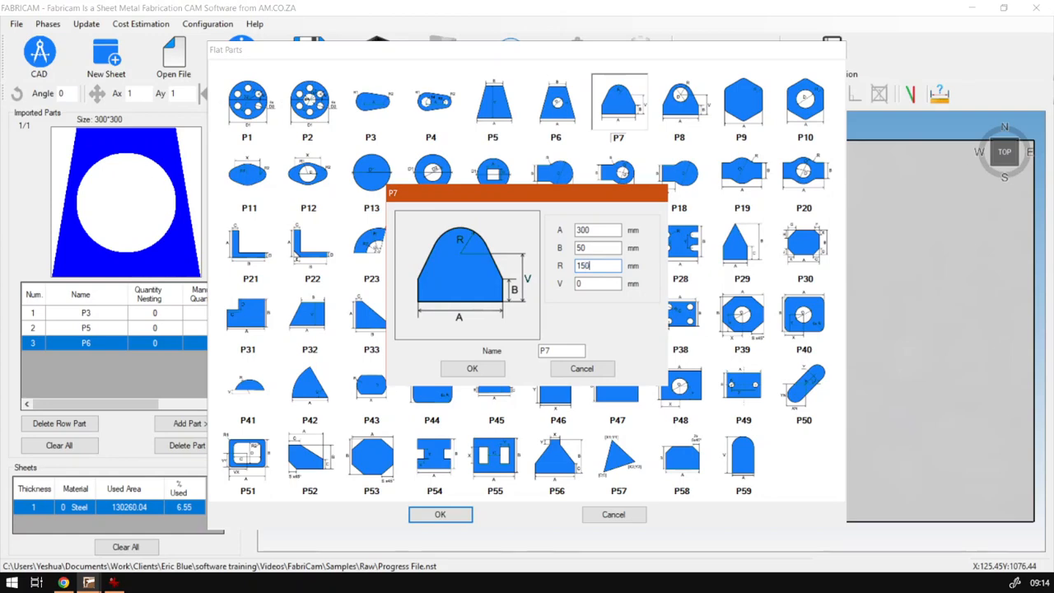
pyautogui.click(600, 284)
pyautogui.doubleClick(600, 284)
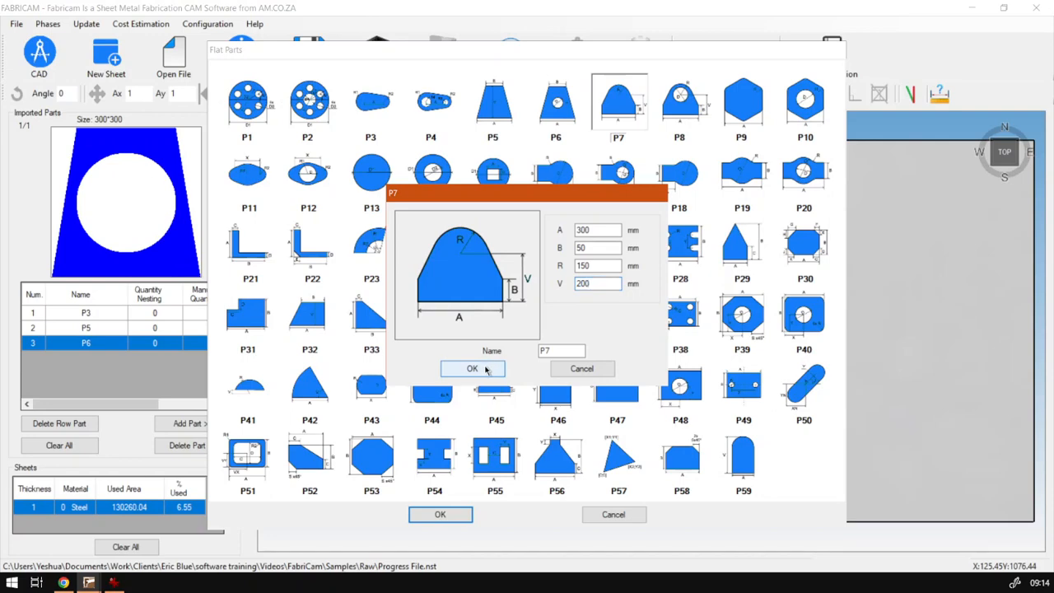
# Preview the outline of the P7 part without importing it, and return to its dimensions
pyautogui.click(472, 369)
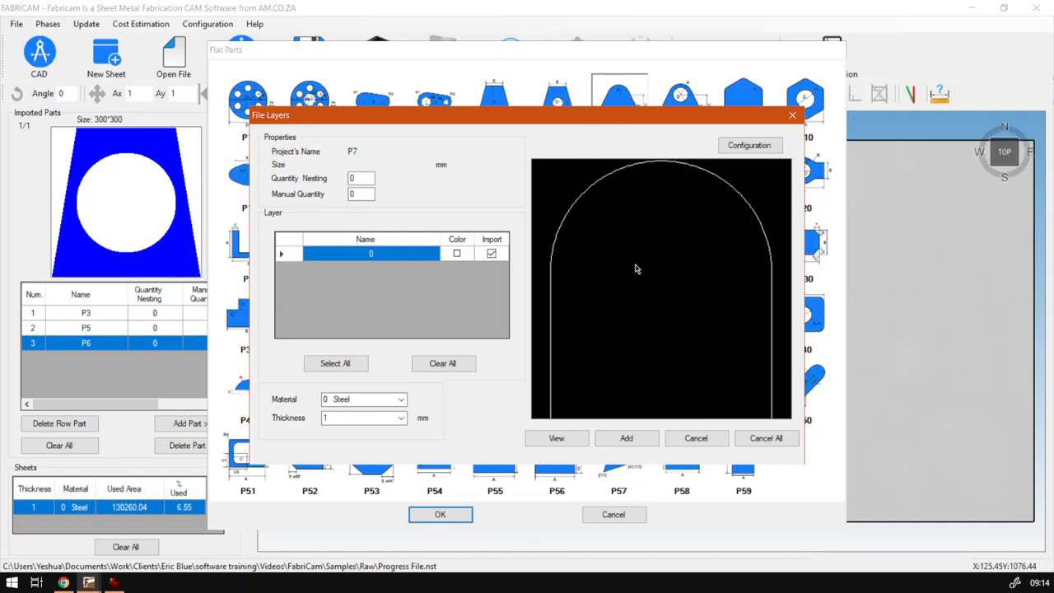
pyautogui.moveTo(608, 124); pyautogui.dragTo(555, 167)
pyautogui.click(663, 482)
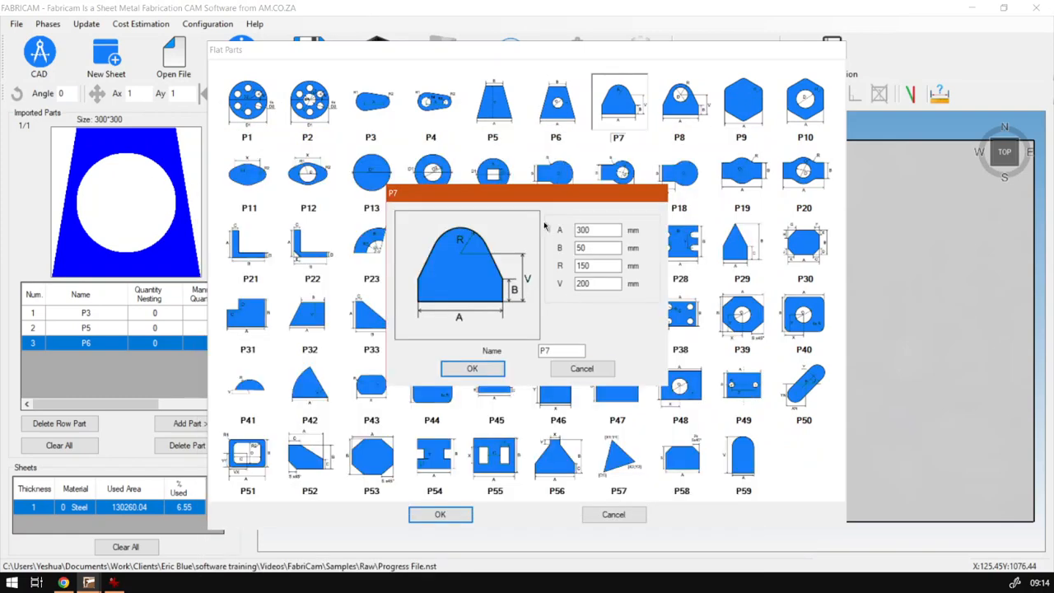
# Set the P7 part's R to 50 mm and check the outline preview
pyautogui.doubleClick(598, 265)
pyautogui.write('5')
pyautogui.doubleClick(597, 248)
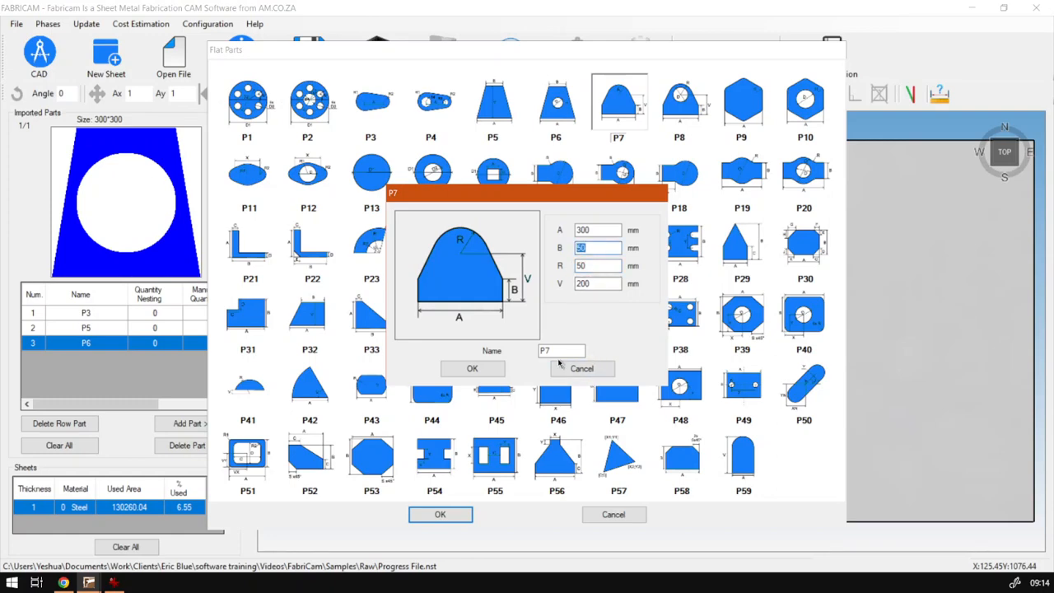
pyautogui.click(471, 369)
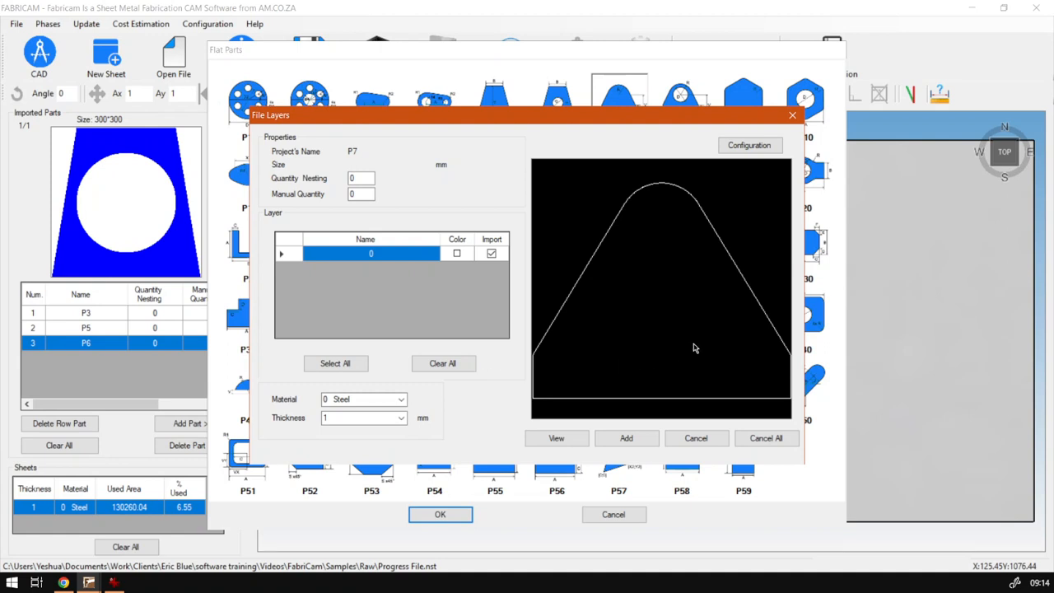
pyautogui.click(792, 117)
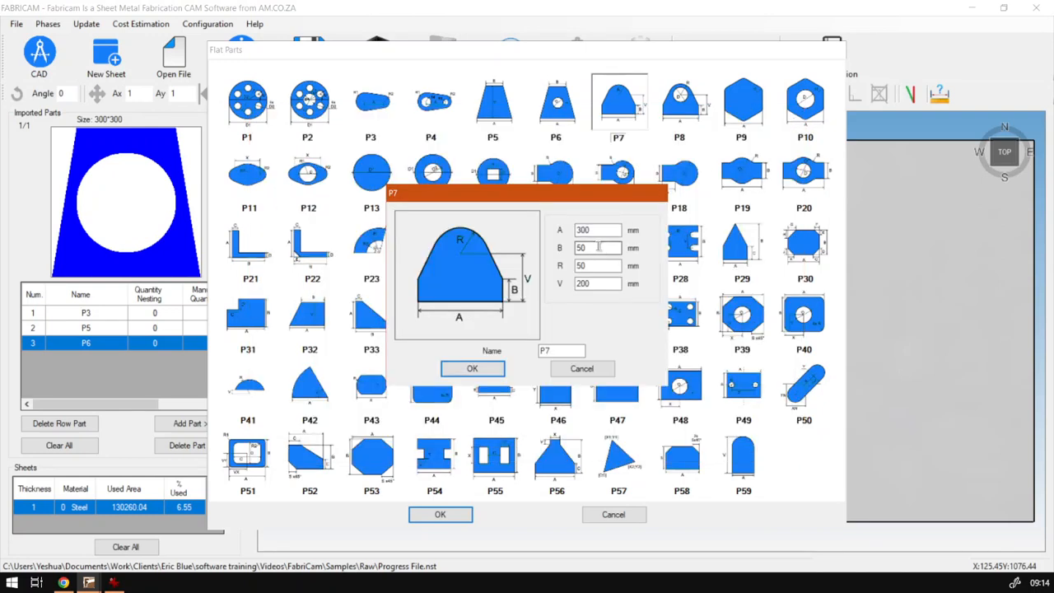
# Set the P7 part's R to 90 mm and check the outline preview
pyautogui.moveTo(602, 265); pyautogui.dragTo(565, 265)
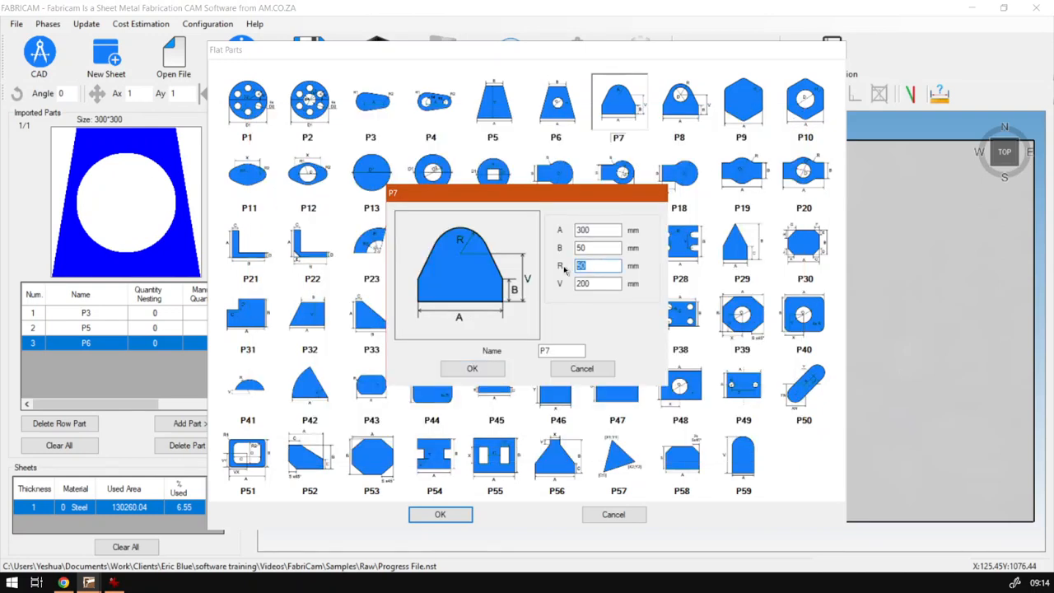
pyautogui.write('90')
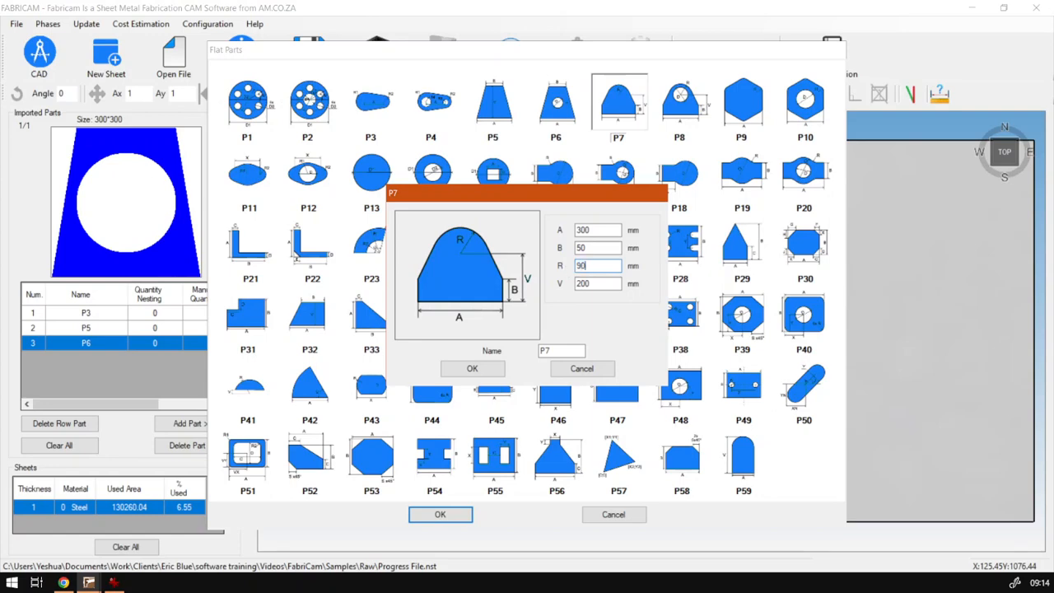
pyautogui.click(472, 368)
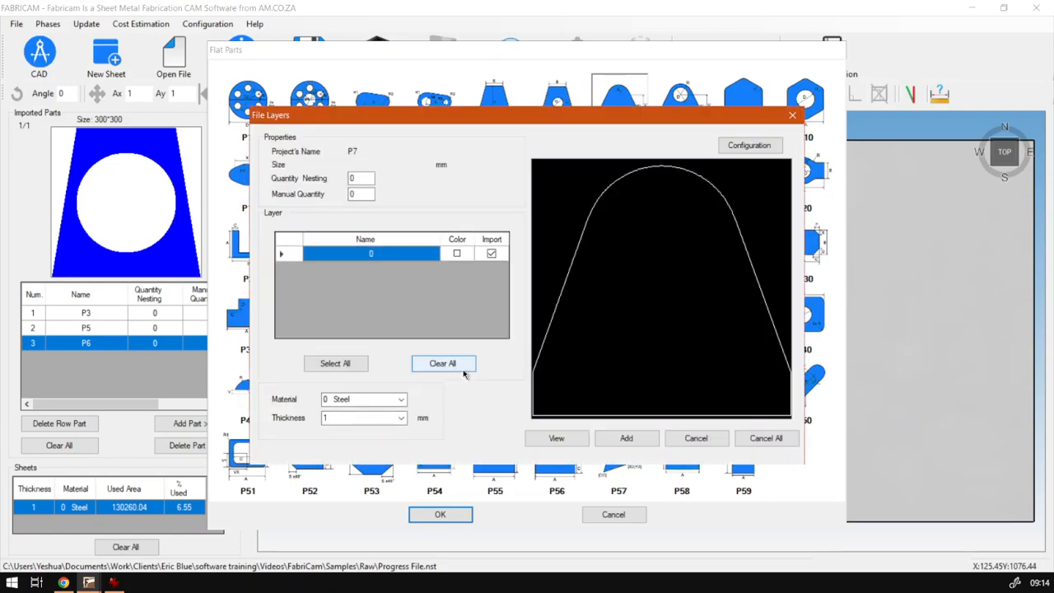
pyautogui.click(793, 116)
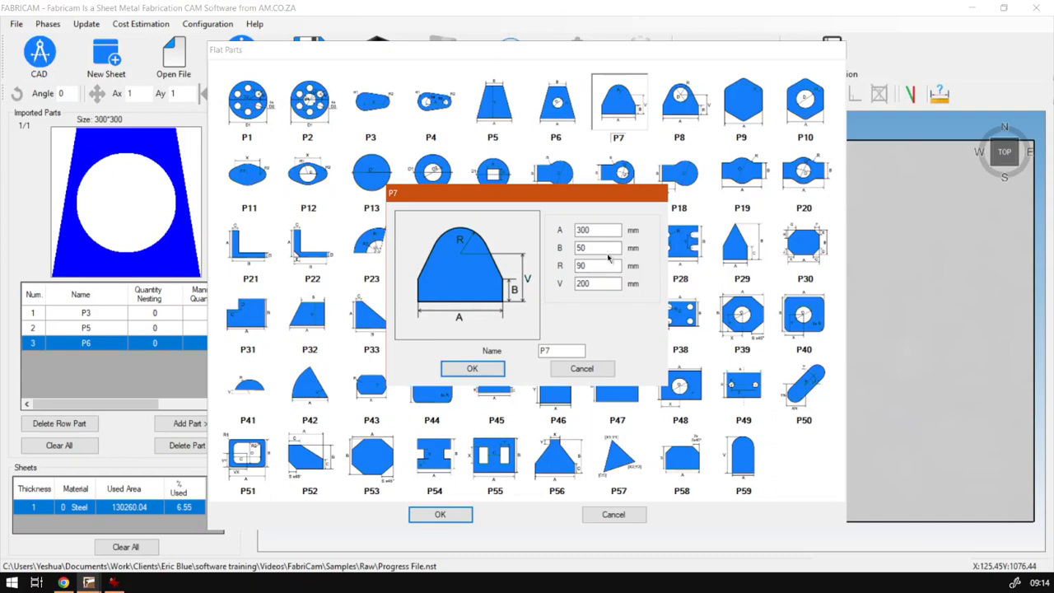
# Set the P7 part's V to 100 mm and generate its outline for import
pyautogui.click(594, 283)
pyautogui.doubleClick(594, 283)
pyautogui.write('100')
pyautogui.click(471, 370)
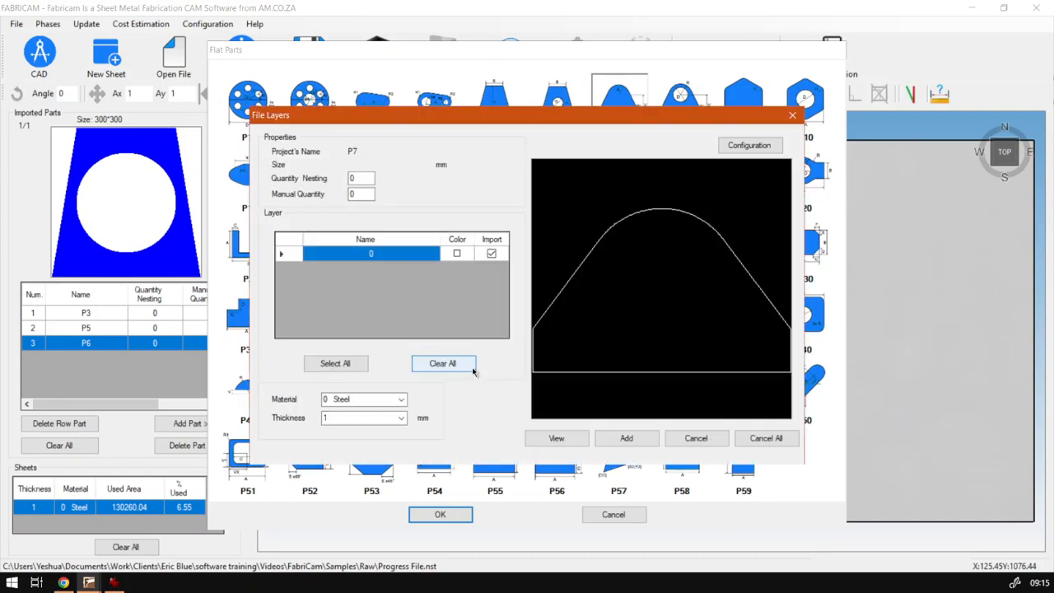
pyautogui.moveTo(596, 123)
pyautogui.mouseDown()
pyautogui.moveTo(604, 247)
pyautogui.moveTo(553, 375)
pyautogui.moveTo(581, 126)
pyautogui.mouseUp()
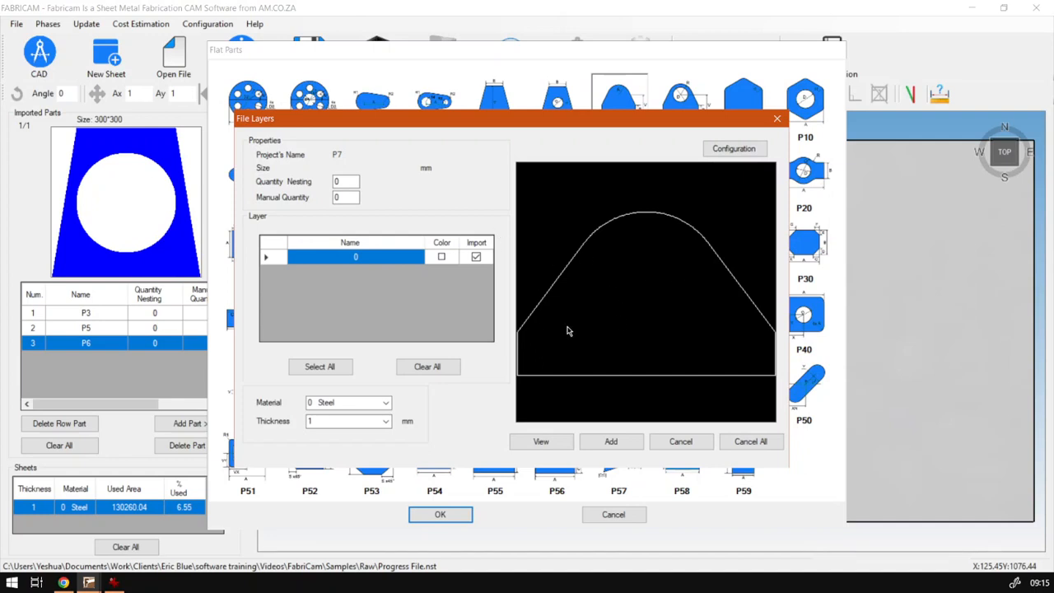
# Import P7 with a manual quantity of 1 and place it on the sheet beside the P6 part
pyautogui.doubleClick(347, 197)
pyautogui.write('1')
pyautogui.click(612, 442)
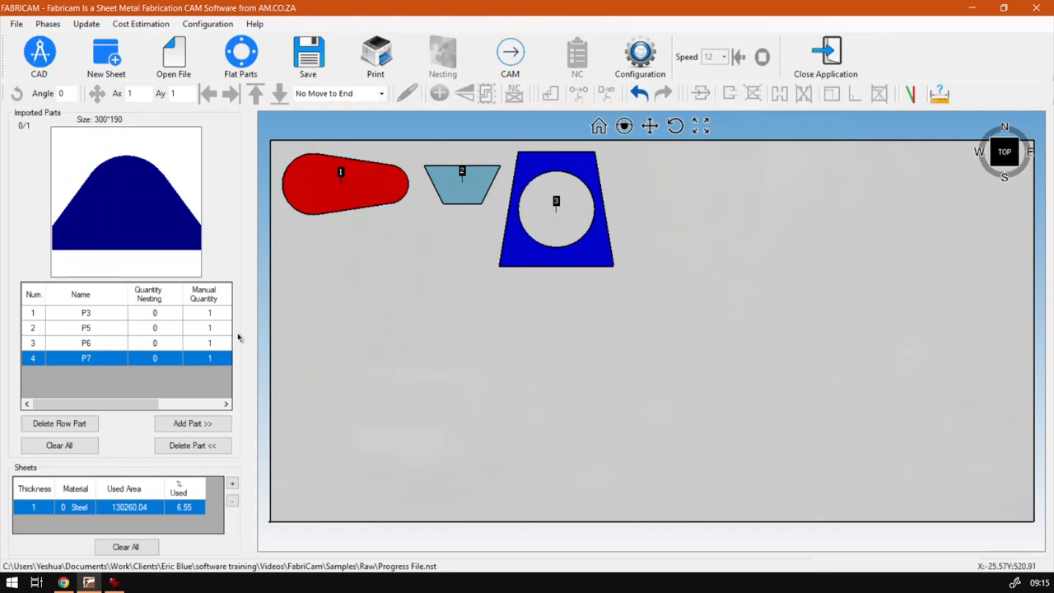
pyautogui.click(189, 424)
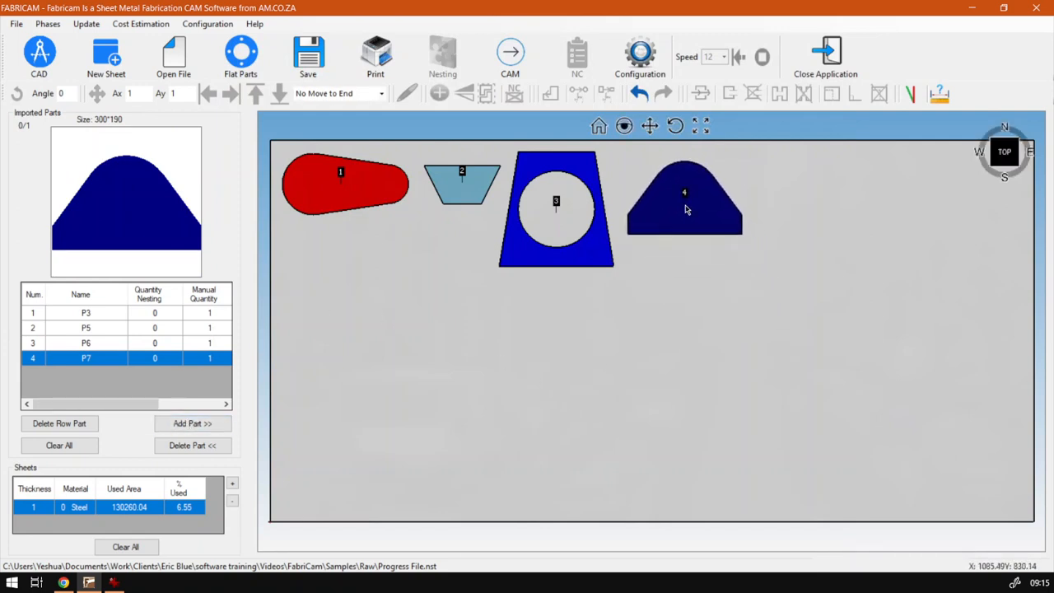
pyautogui.click(687, 208)
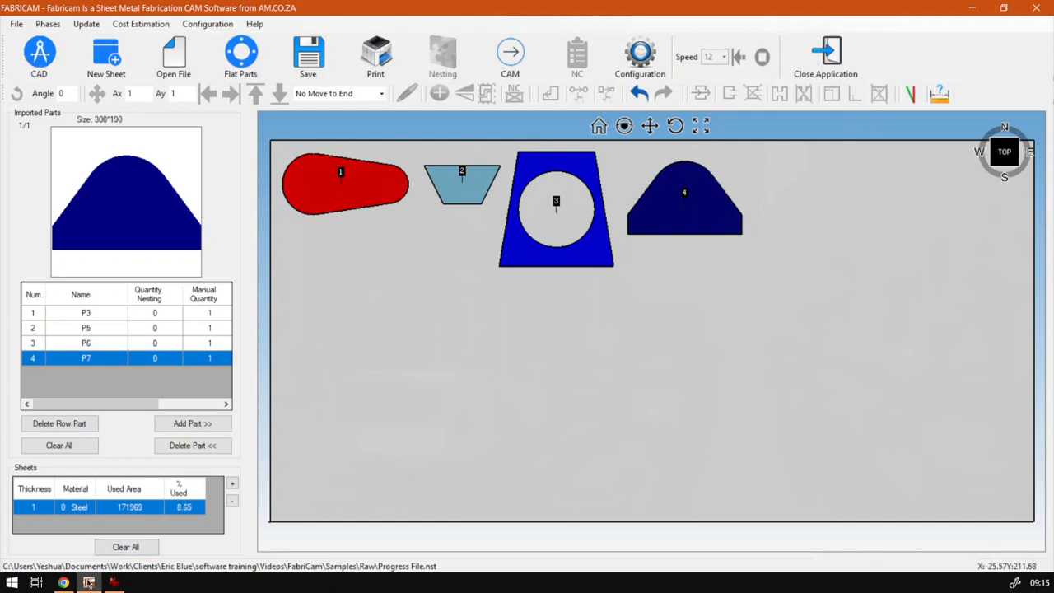
# Switch to the Chrome window showing the softwaretraining.co.za website
pyautogui.click(64, 583)
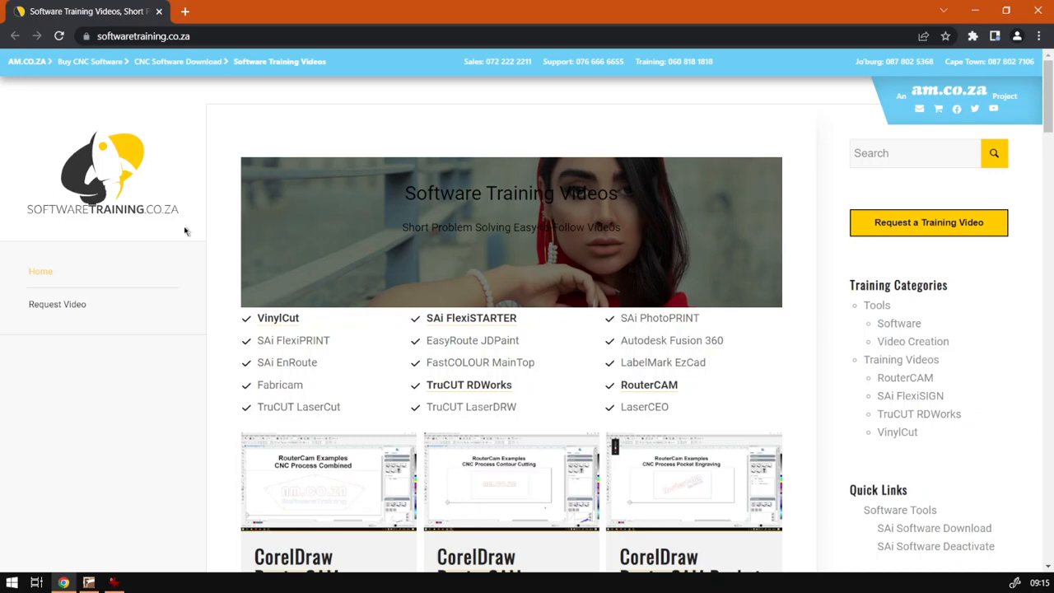